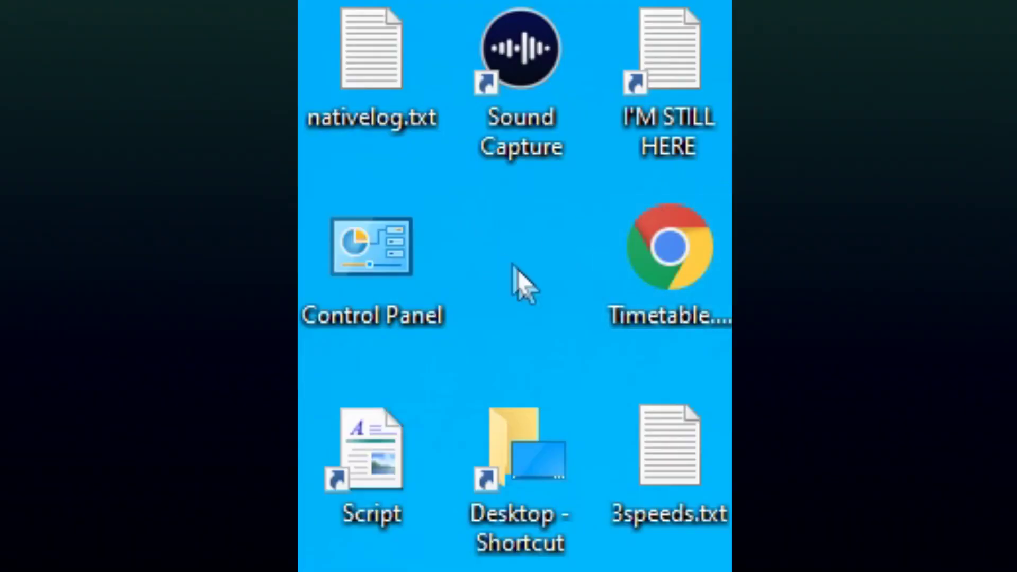
drag(497, 257, 531, 306)
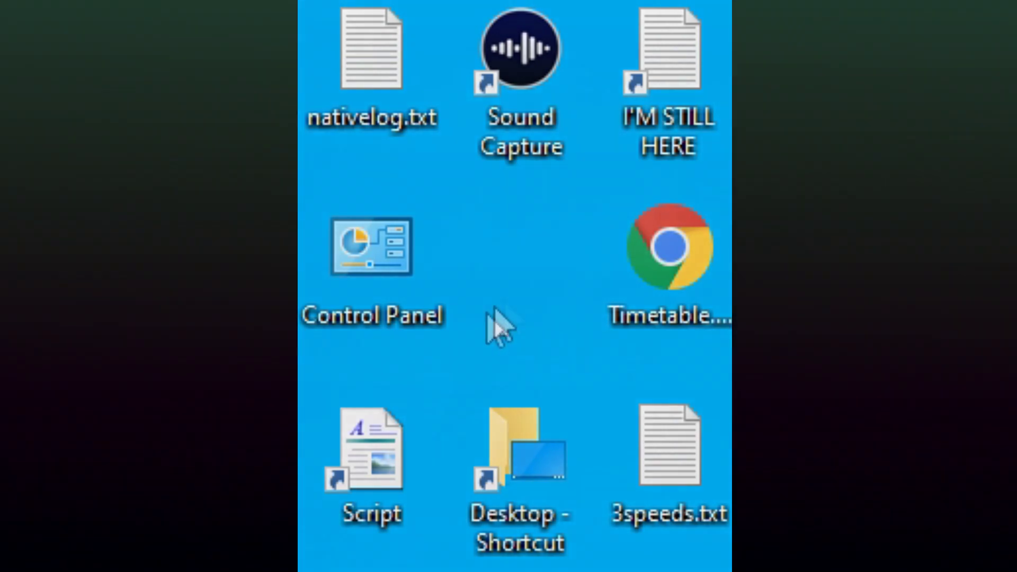